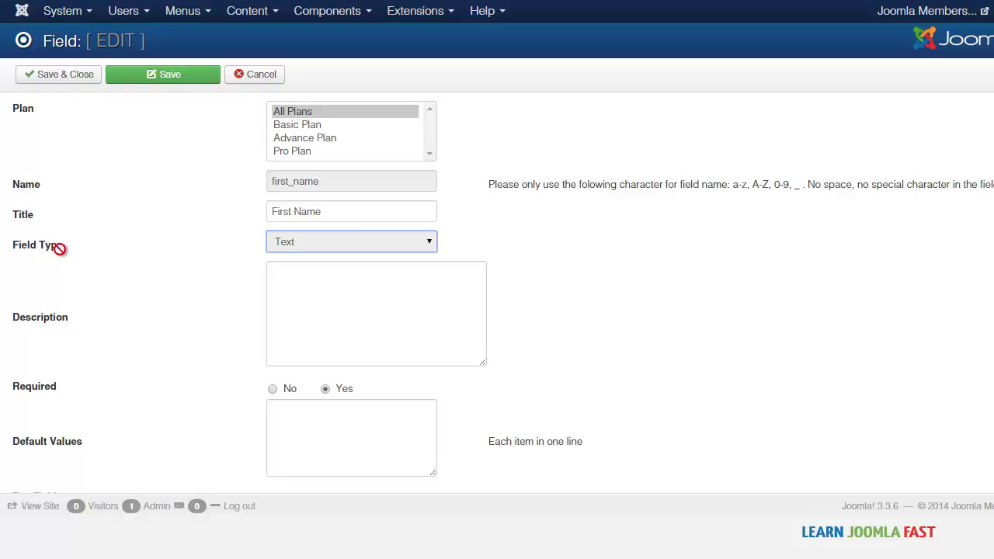
Switch the first_name field's type to Textarea and look through the settings it offers.
{"action": "left_click", "coordinate": [390, 241]}
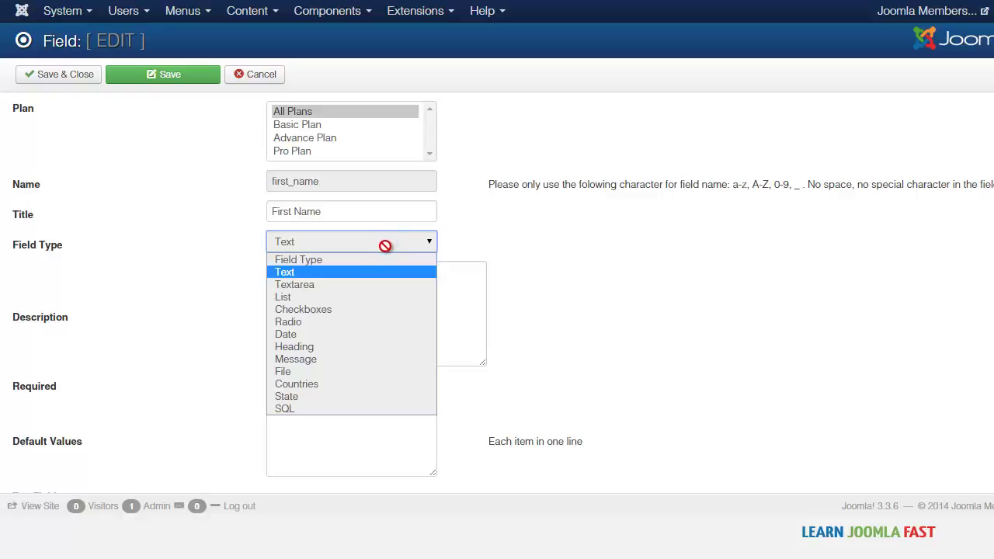
{"action": "left_click", "coordinate": [332, 286]}
{"action": "scroll", "coordinate": [346, 288], "scroll_direction": "down", "scroll_amount": 4}
{"action": "scroll", "coordinate": [502, 270], "scroll_direction": "up", "scroll_amount": 4}
{"action": "scroll", "coordinate": [502, 270], "scroll_direction": "down", "scroll_amount": 3}
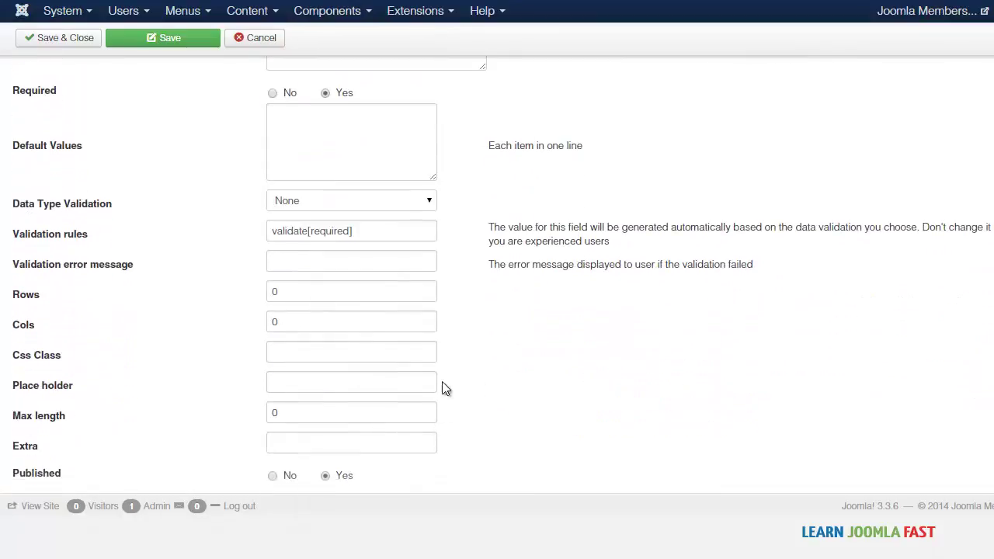
{"action": "scroll", "coordinate": [501, 162], "scroll_direction": "up", "scroll_amount": 4}
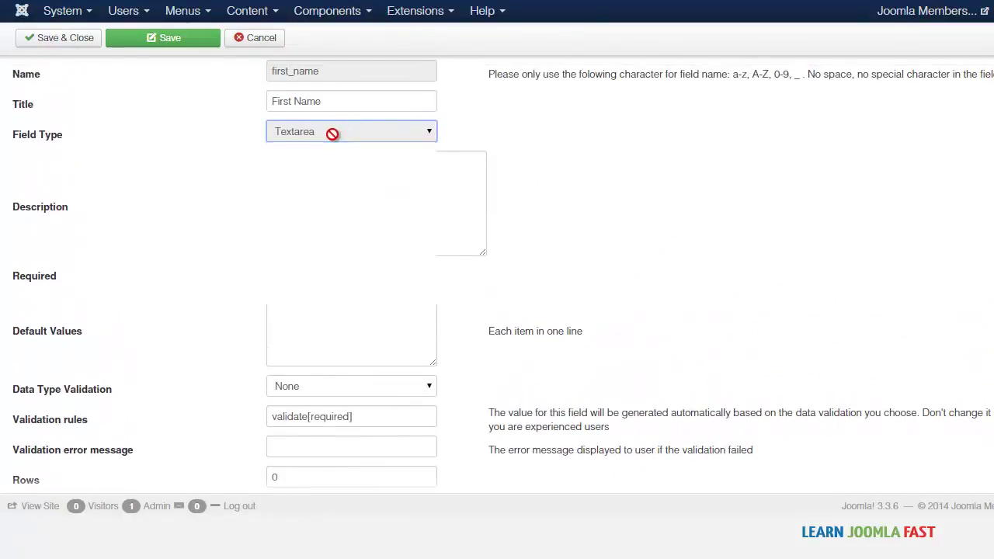
Try the List and Checkboxes types on the first_name field and look through the List settings.
{"action": "left_click", "coordinate": [333, 133]}
{"action": "left_click", "coordinate": [329, 186]}
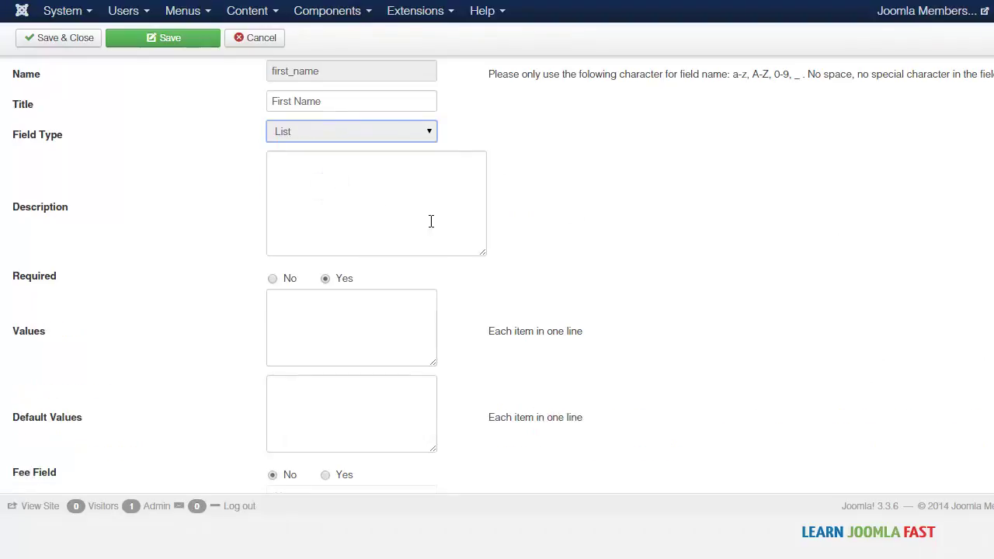
{"action": "scroll", "coordinate": [528, 243], "scroll_direction": "down", "scroll_amount": 2}
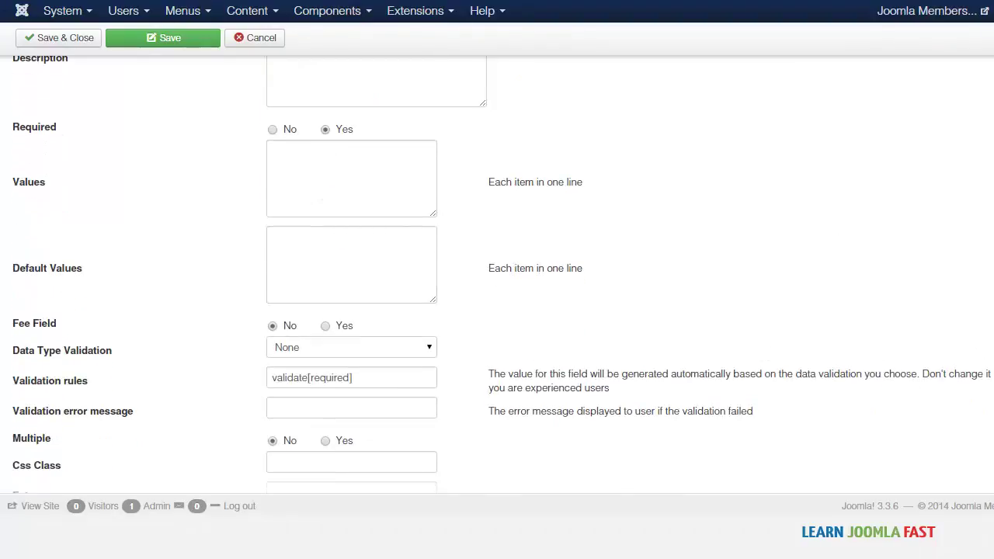
{"action": "scroll", "coordinate": [388, 248], "scroll_direction": "up", "scroll_amount": 3}
{"action": "left_click", "coordinate": [315, 231]}
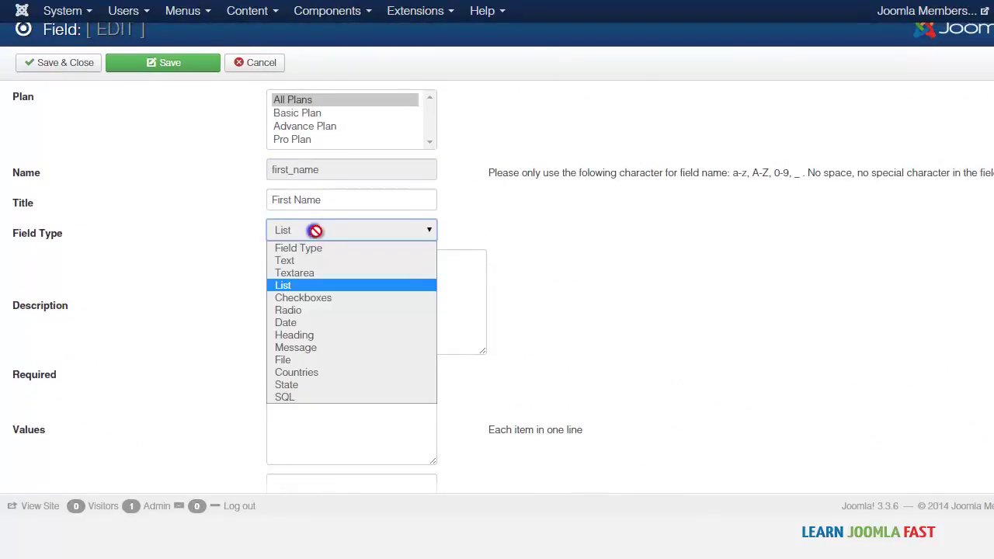
{"action": "left_click", "coordinate": [313, 296]}
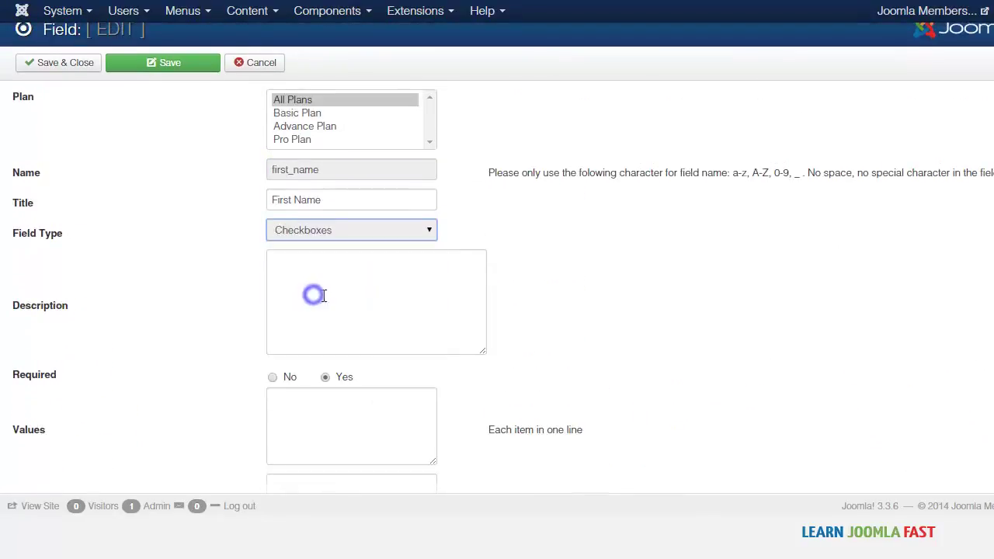
Set the first_name field's type to Date and save the field.
{"action": "left_click", "coordinate": [342, 230]}
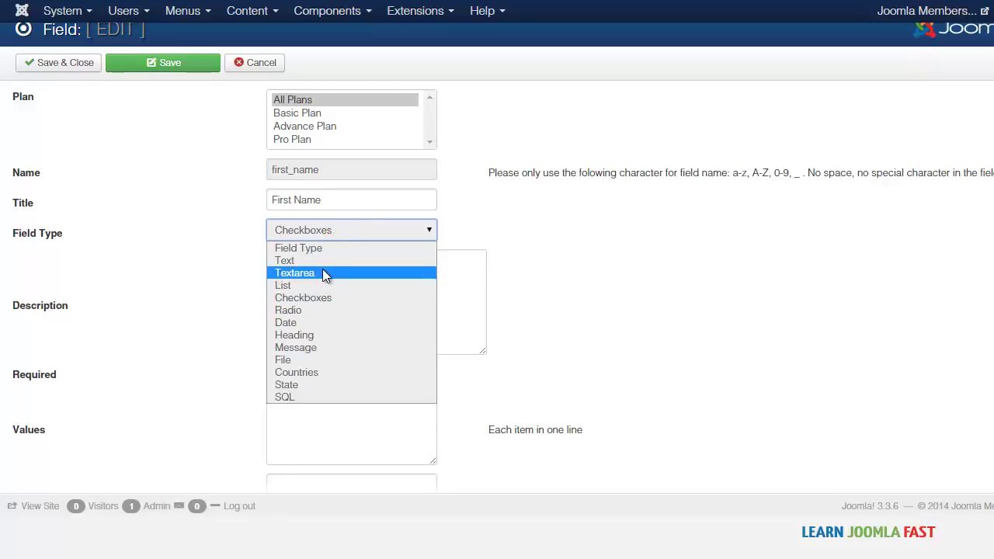
{"action": "left_click", "coordinate": [323, 317]}
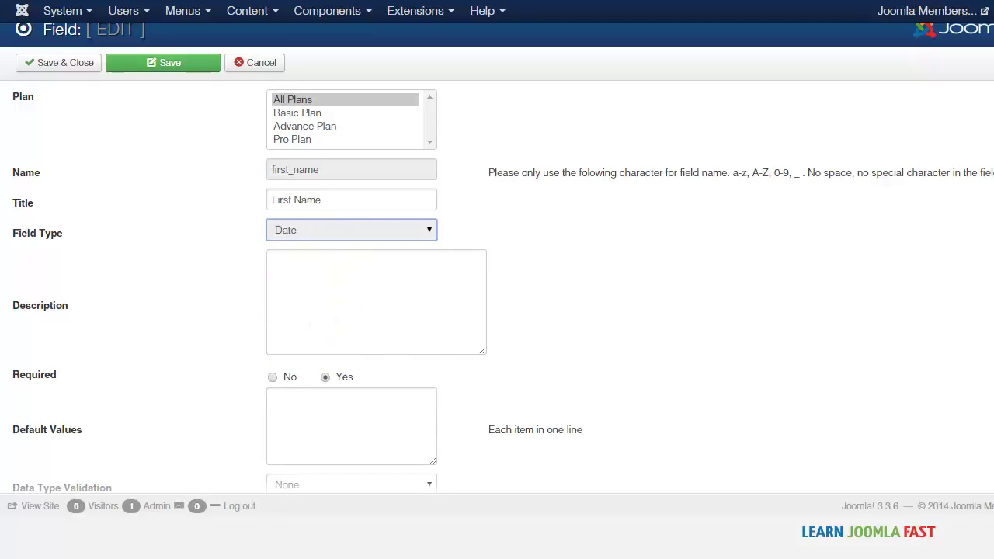
{"action": "left_click", "coordinate": [163, 78]}
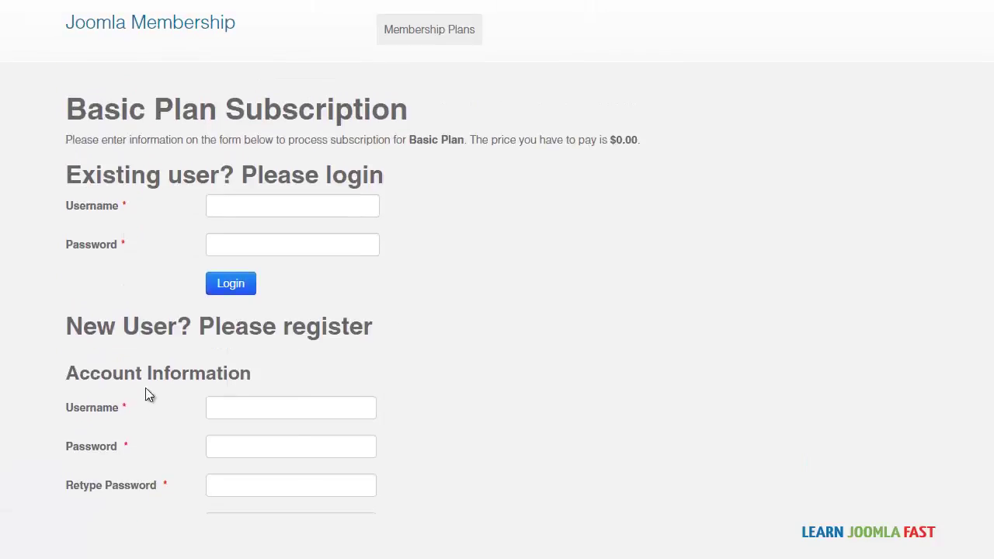
Check the First Name field on the Basic Plan subscription form and open its date picker.
{"action": "scroll", "coordinate": [241, 352], "scroll_direction": "down", "scroll_amount": 3}
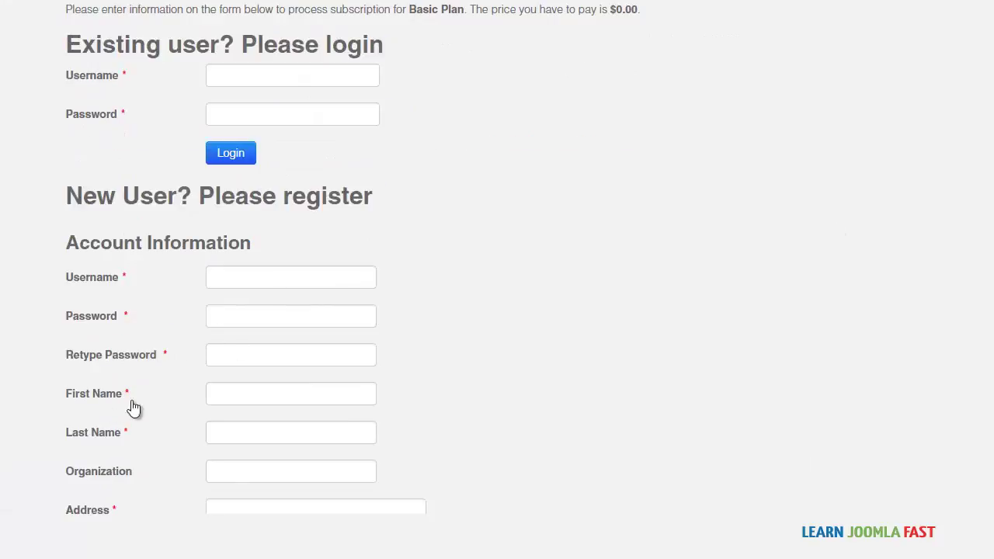
{"action": "left_click", "coordinate": [276, 396]}
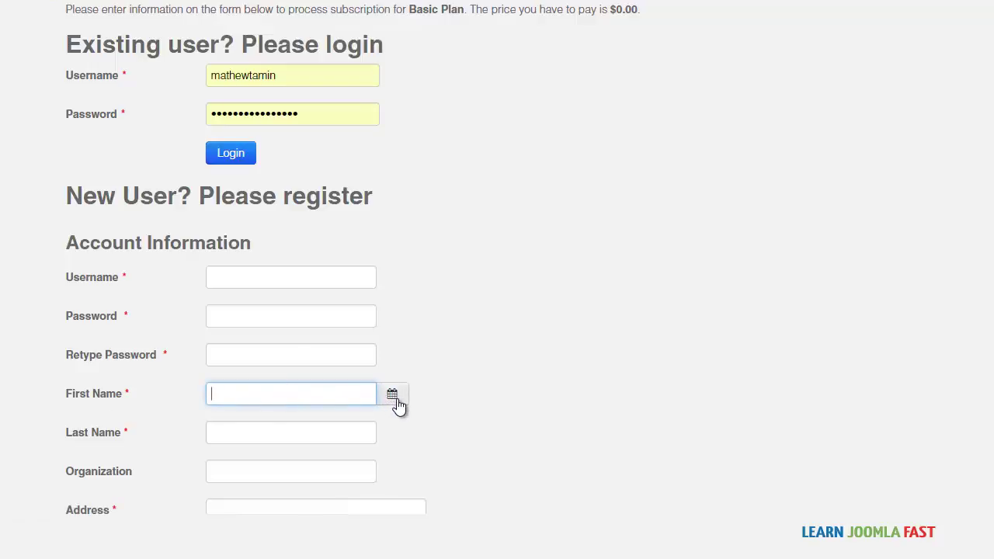
{"action": "left_click", "coordinate": [393, 396]}
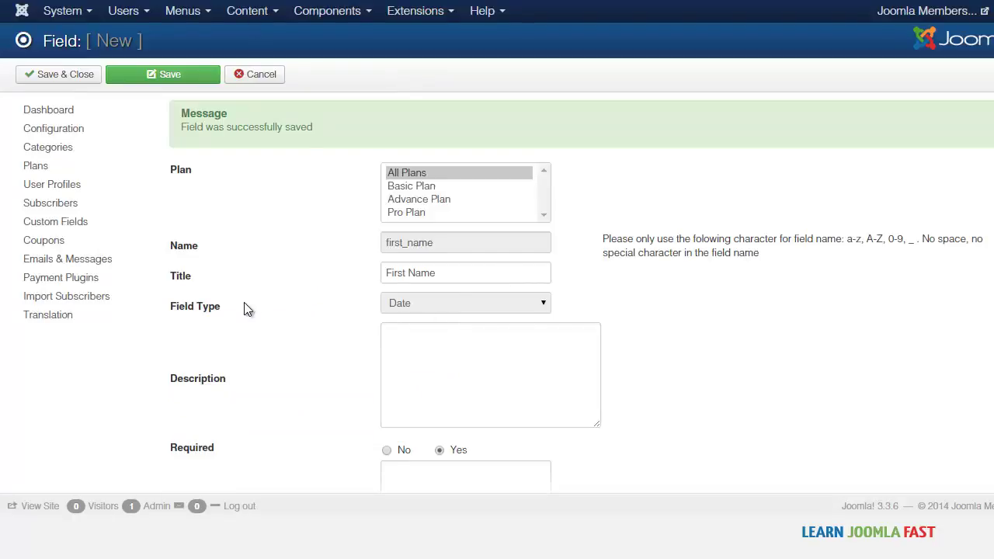
Try the File, Heading and Message types on the first_name field.
{"action": "left_click", "coordinate": [450, 309]}
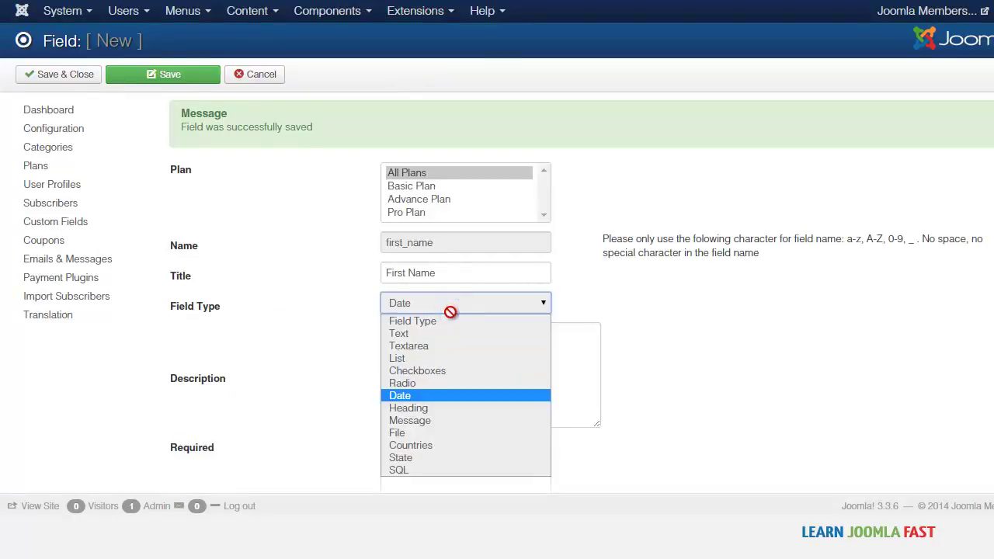
{"action": "left_click", "coordinate": [438, 439]}
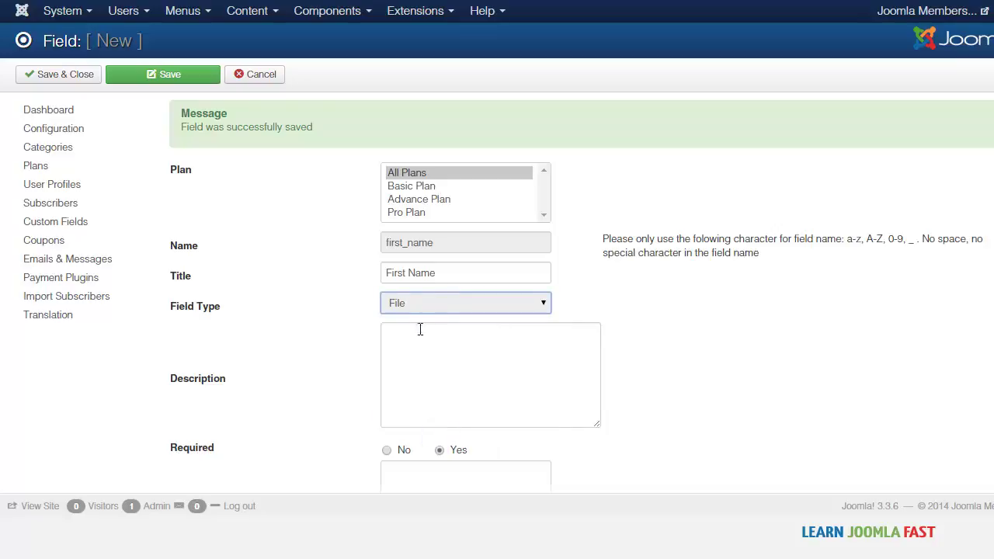
{"action": "left_click", "coordinate": [418, 303]}
{"action": "left_click", "coordinate": [424, 409]}
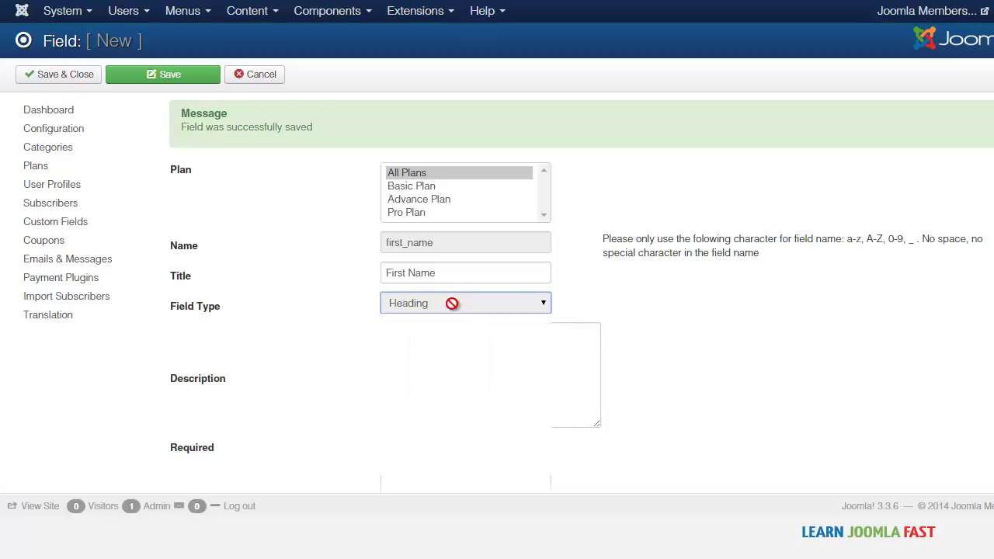
{"action": "scroll", "coordinate": [451, 272], "scroll_direction": "down", "scroll_amount": 1}
Switch the first_name field's type to Text and look through its settings without saving.
{"action": "left_click", "coordinate": [493, 282]}
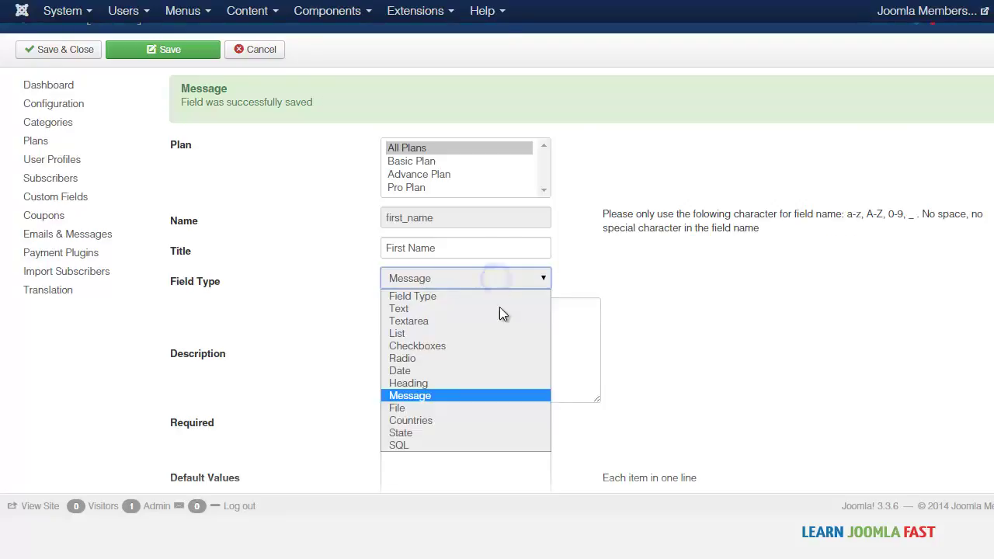
{"action": "left_click", "coordinate": [455, 310]}
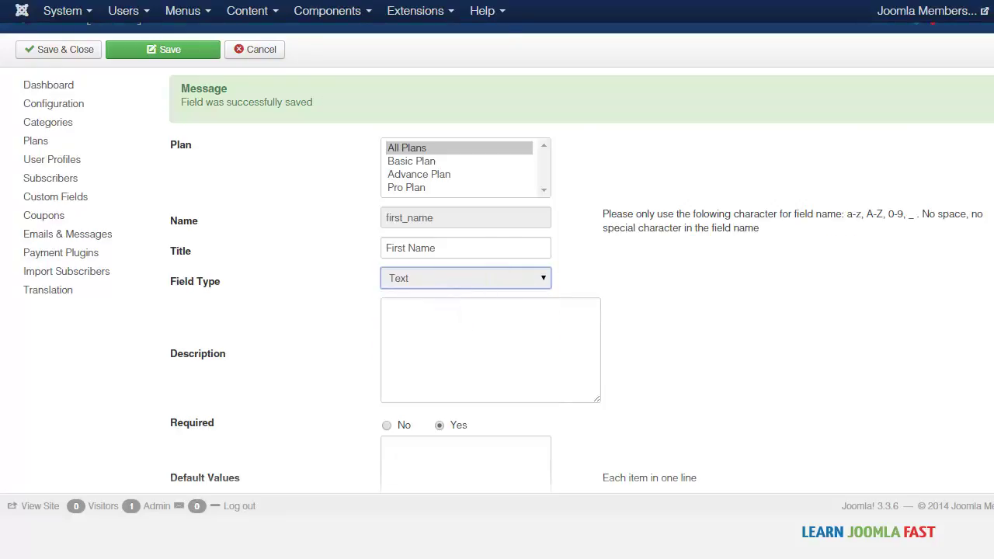
{"action": "scroll", "coordinate": [497, 272], "scroll_direction": "down", "scroll_amount": 5}
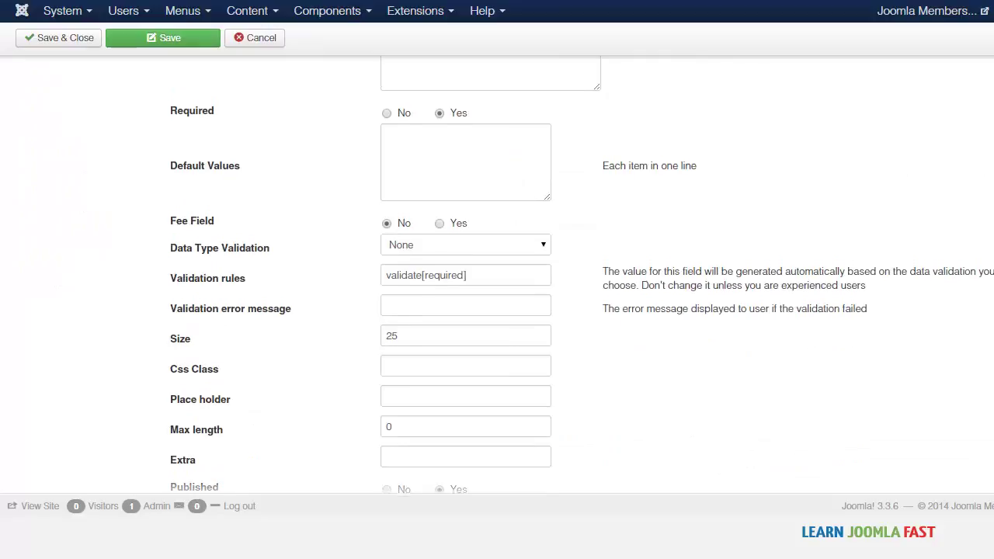
{"action": "scroll", "coordinate": [497, 272], "scroll_direction": "up", "scroll_amount": 5}
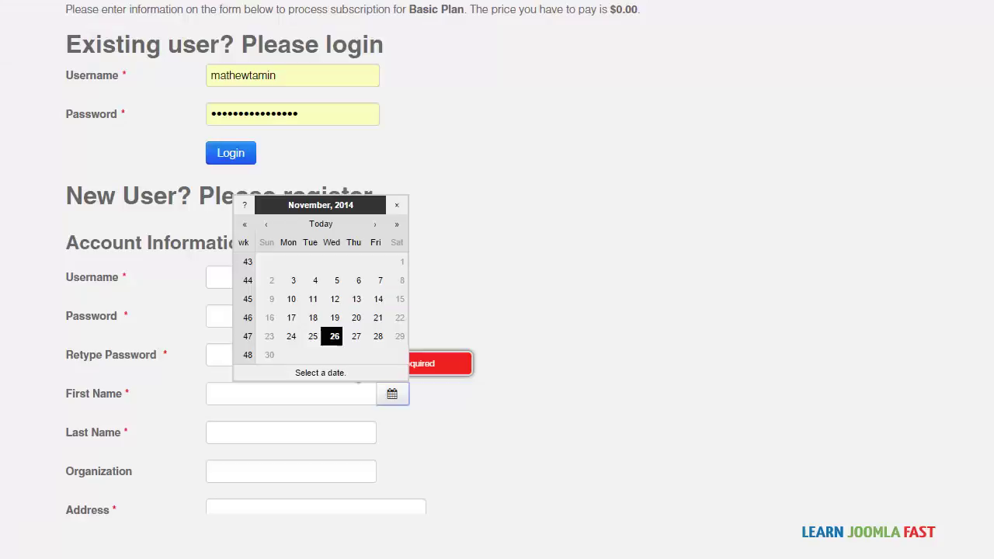
Close the date picker and look over the registration fields on the Basic Plan subscription form.
{"action": "left_click", "coordinate": [667, 285]}
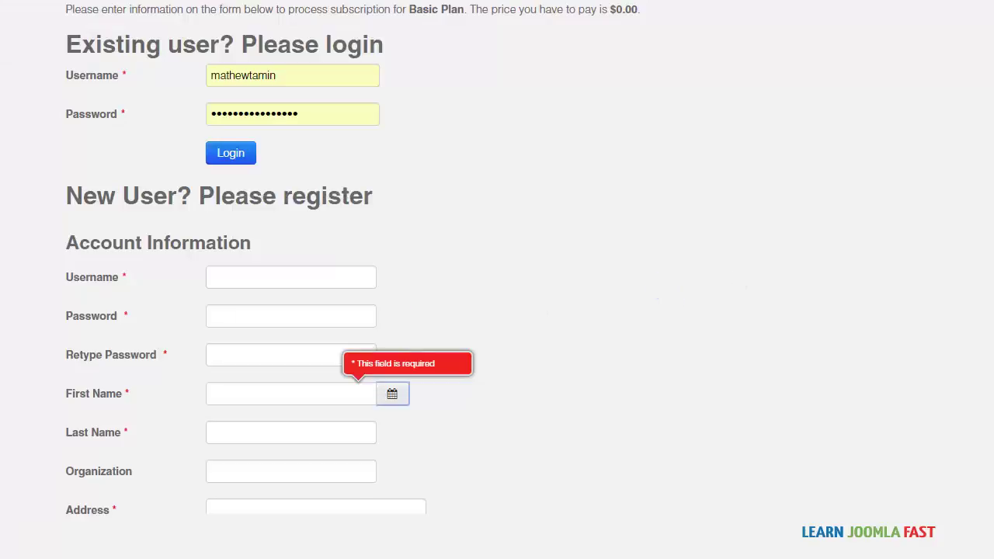
{"action": "scroll", "coordinate": [352, 258], "scroll_direction": "down", "scroll_amount": 2}
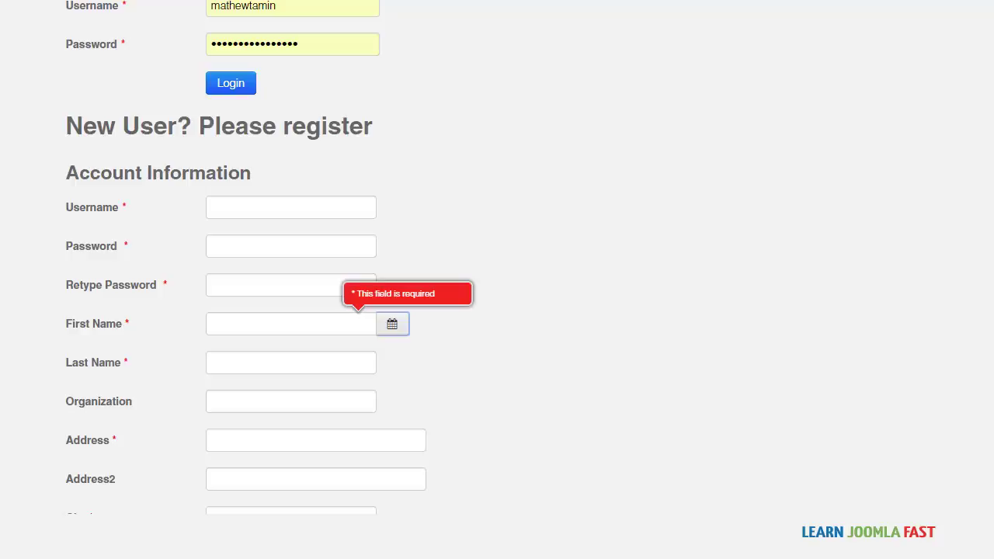
{"action": "scroll", "coordinate": [940, 310], "scroll_direction": "up", "scroll_amount": 5}
Open the membership plans page in the Plan List Default Layout and review the subscription plans.
{"action": "mouse_move", "coordinate": [412, 34]}
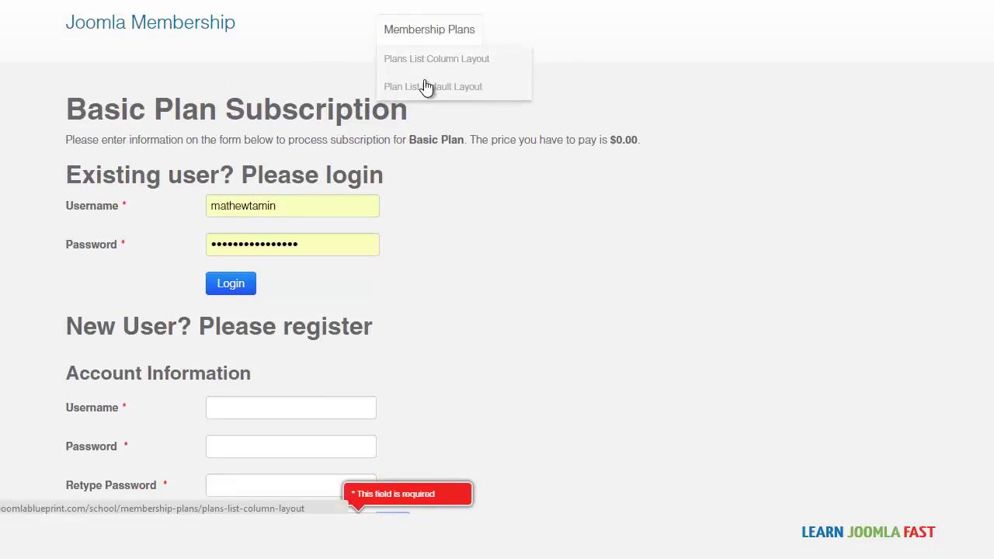
{"action": "left_click", "coordinate": [425, 82]}
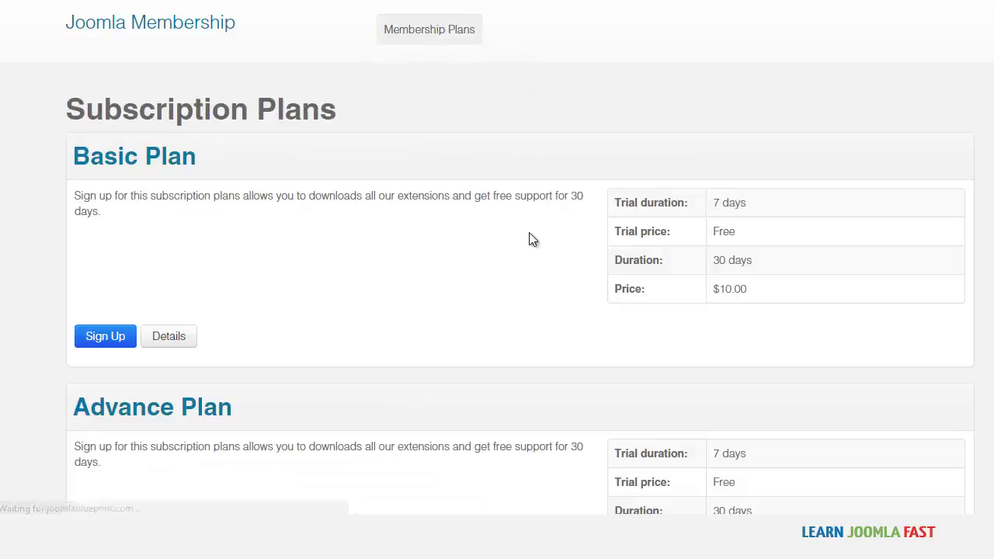
{"action": "scroll", "coordinate": [869, 233], "scroll_direction": "down", "scroll_amount": 1}
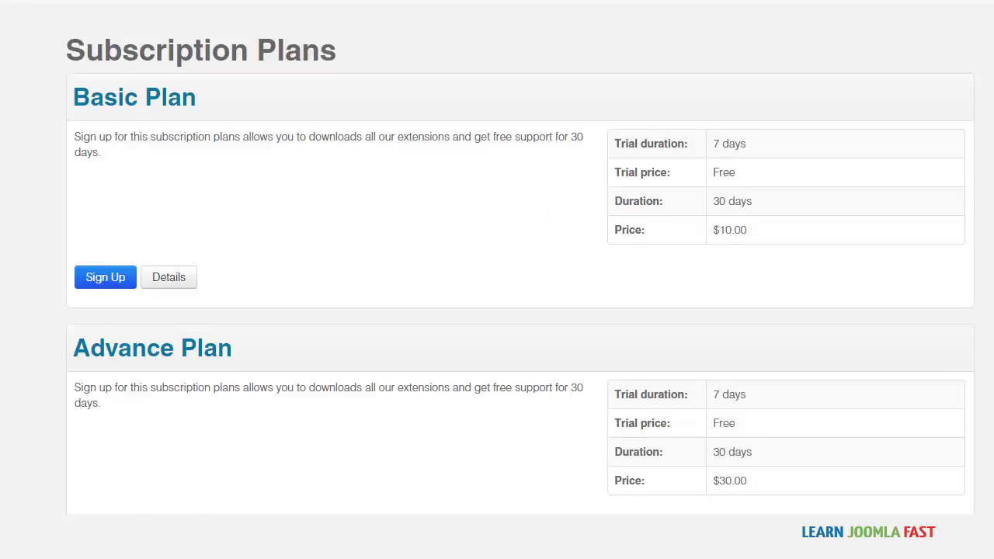
{"action": "scroll", "coordinate": [887, 261], "scroll_direction": "down", "scroll_amount": 2}
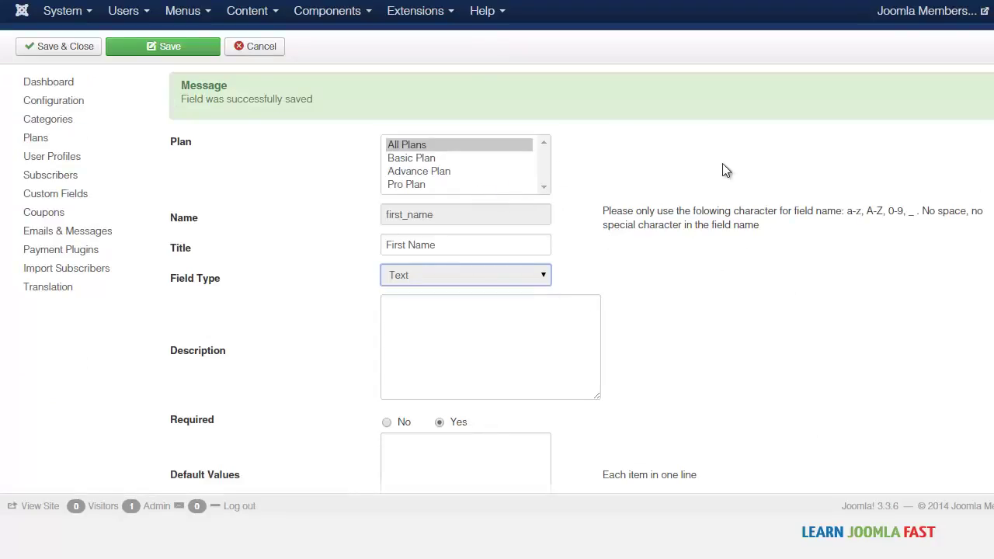
Start a new custom field assigned to the Pro Plan and view the available field types.
{"action": "left_click", "coordinate": [70, 193]}
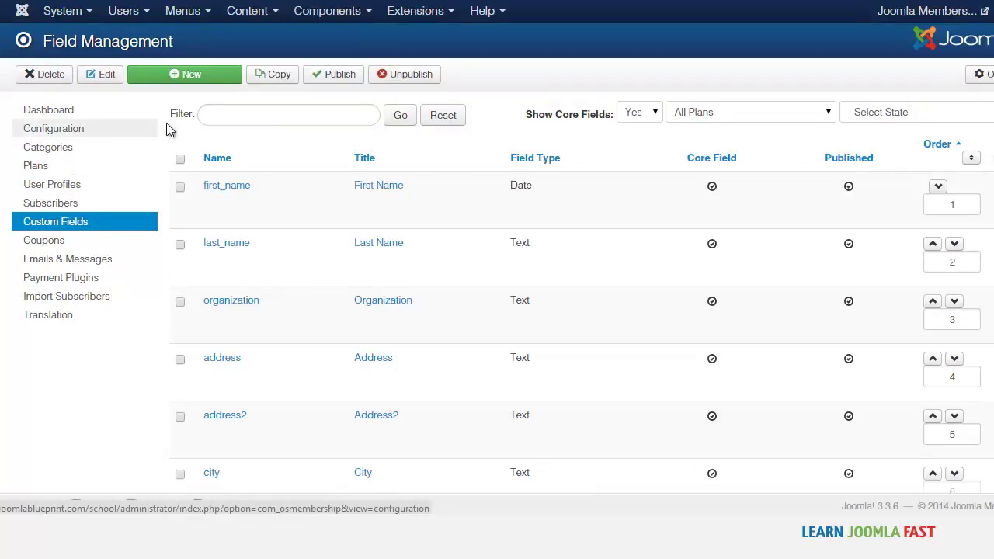
{"action": "left_click", "coordinate": [196, 75]}
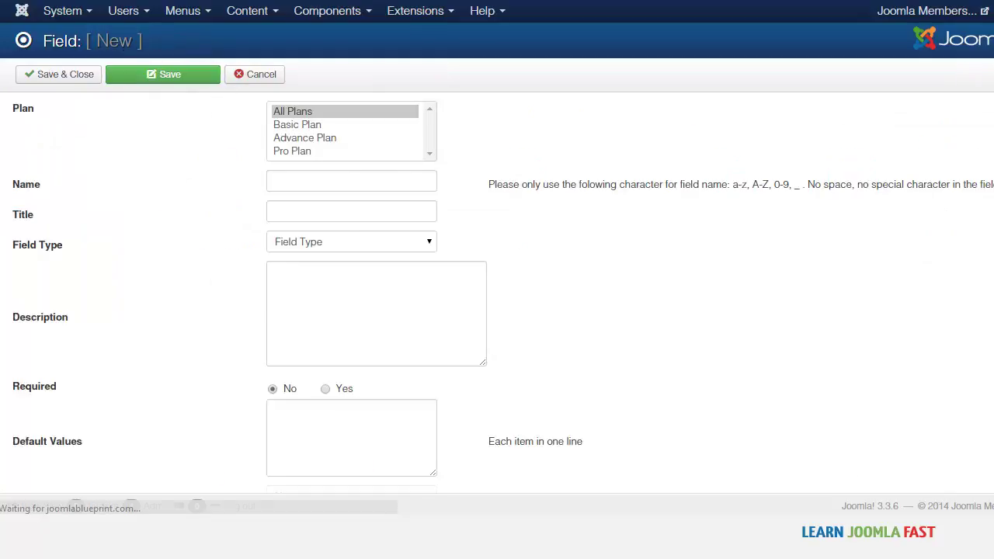
{"action": "left_click", "coordinate": [320, 137]}
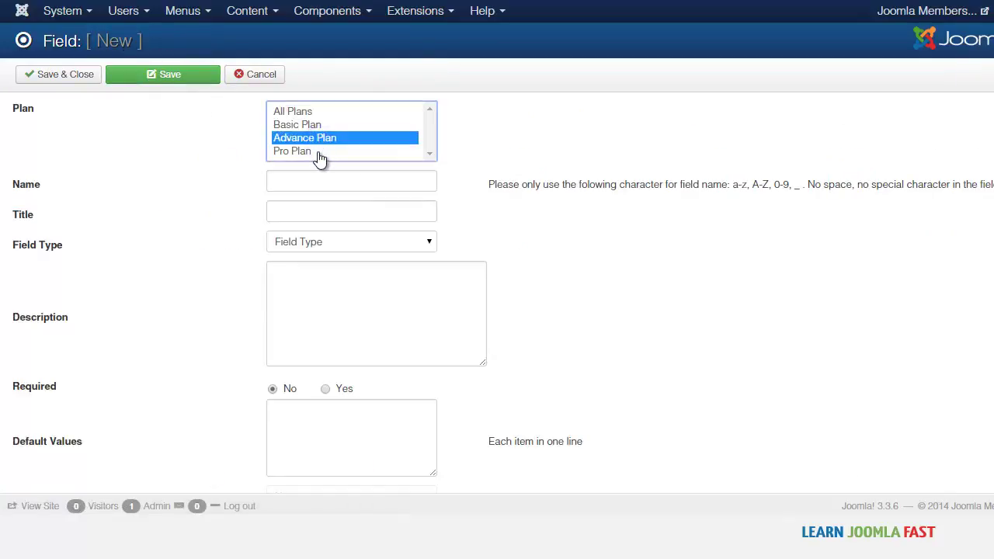
{"action": "left_click", "coordinate": [317, 152]}
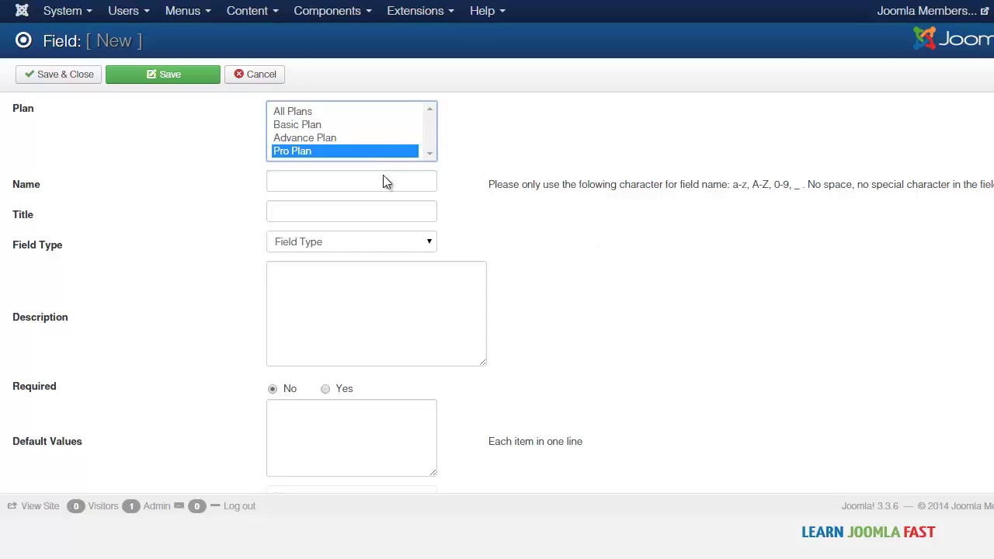
{"action": "left_click", "coordinate": [376, 251]}
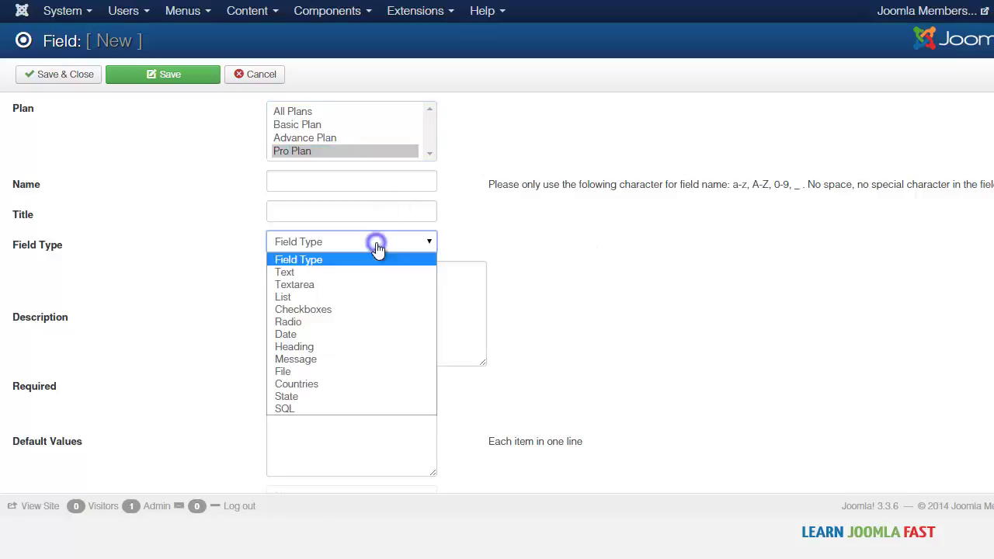
{"action": "left_click", "coordinate": [638, 315]}
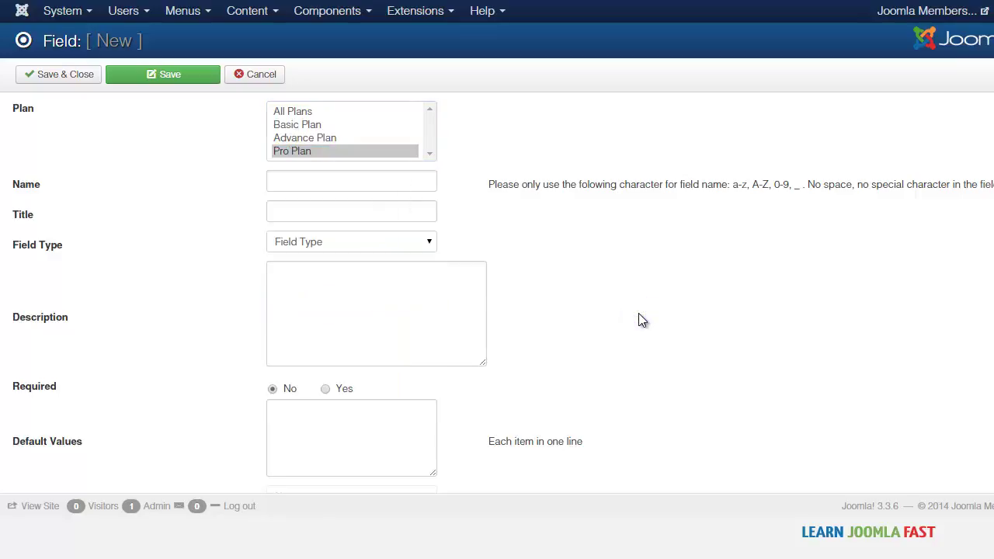